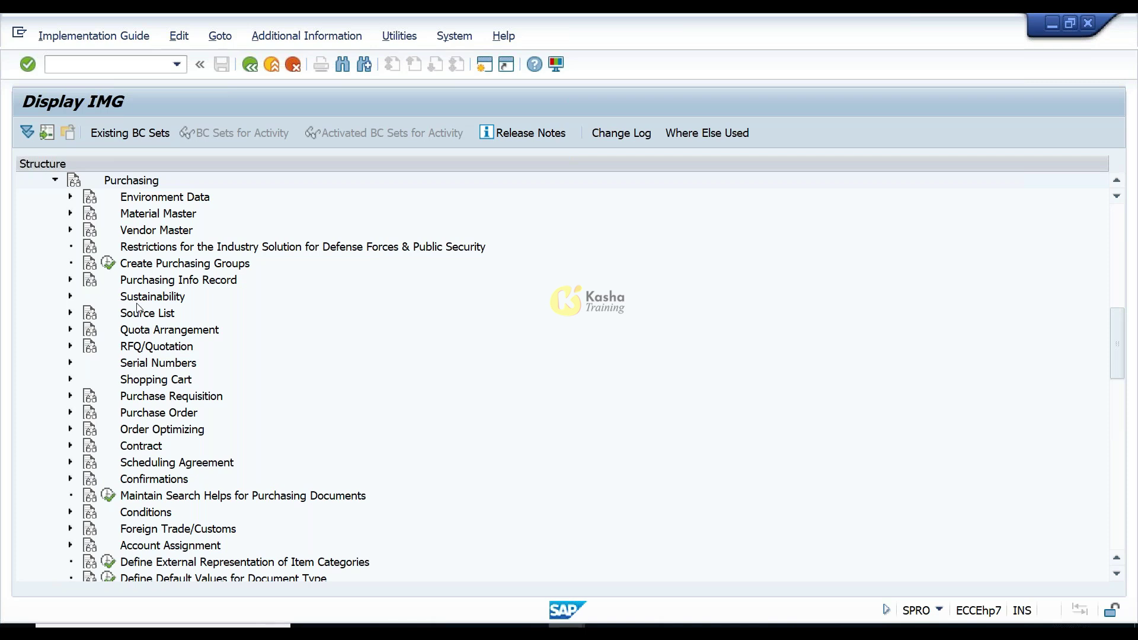
- Open the purchase requisition number range intervals for editing from Define Number Ranges under Purchasing > Purchase Requisition
click(150, 283)
click(136, 401)
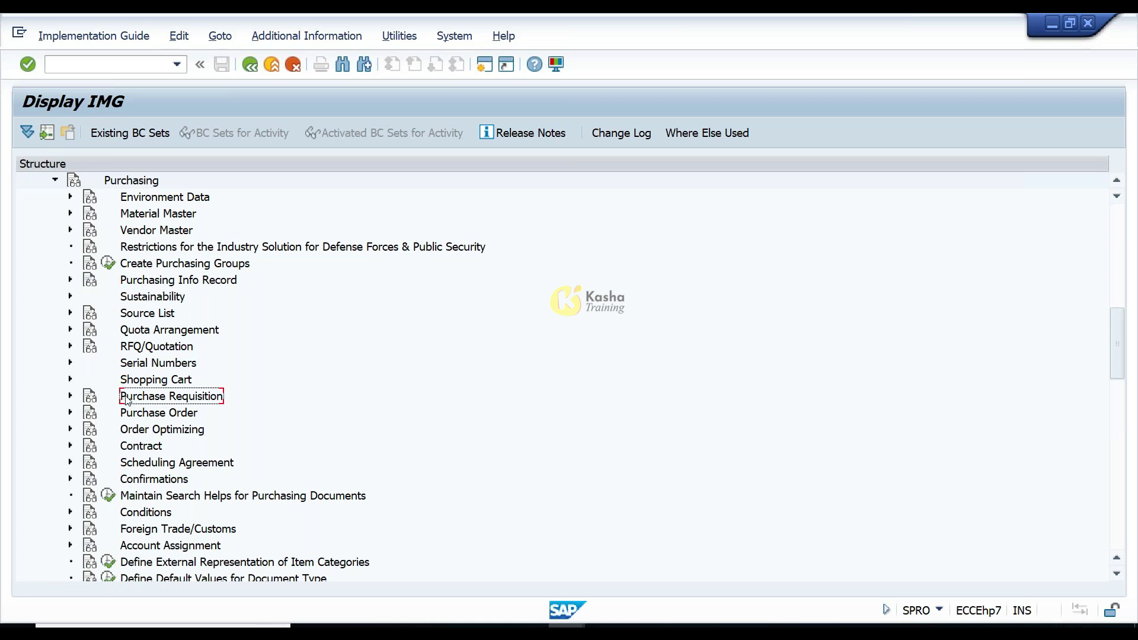
click(70, 396)
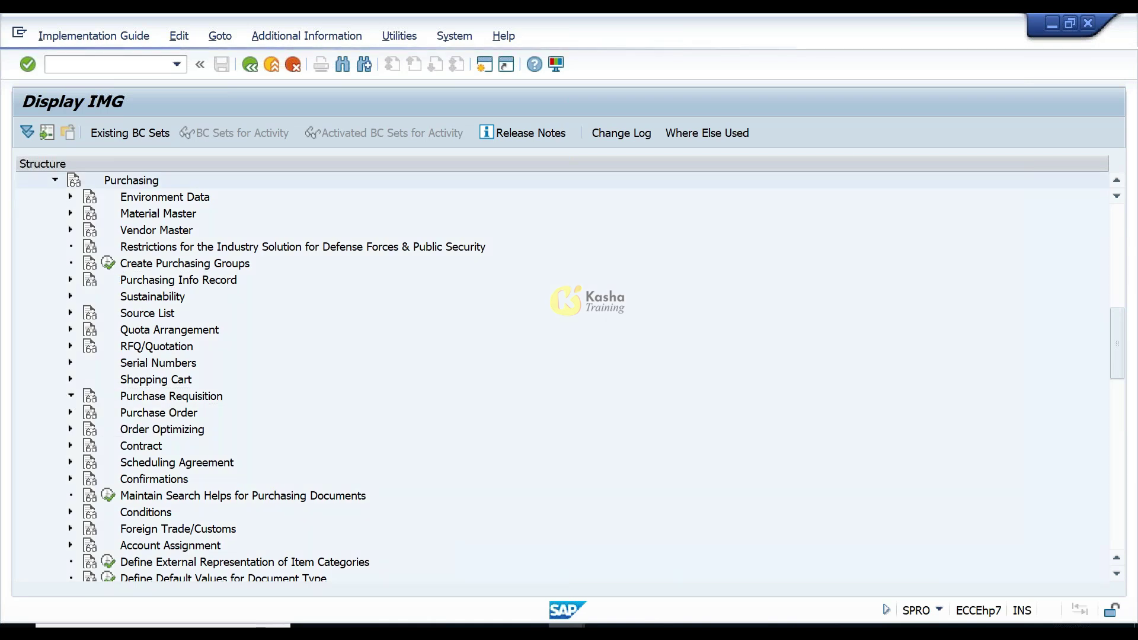
click(131, 398)
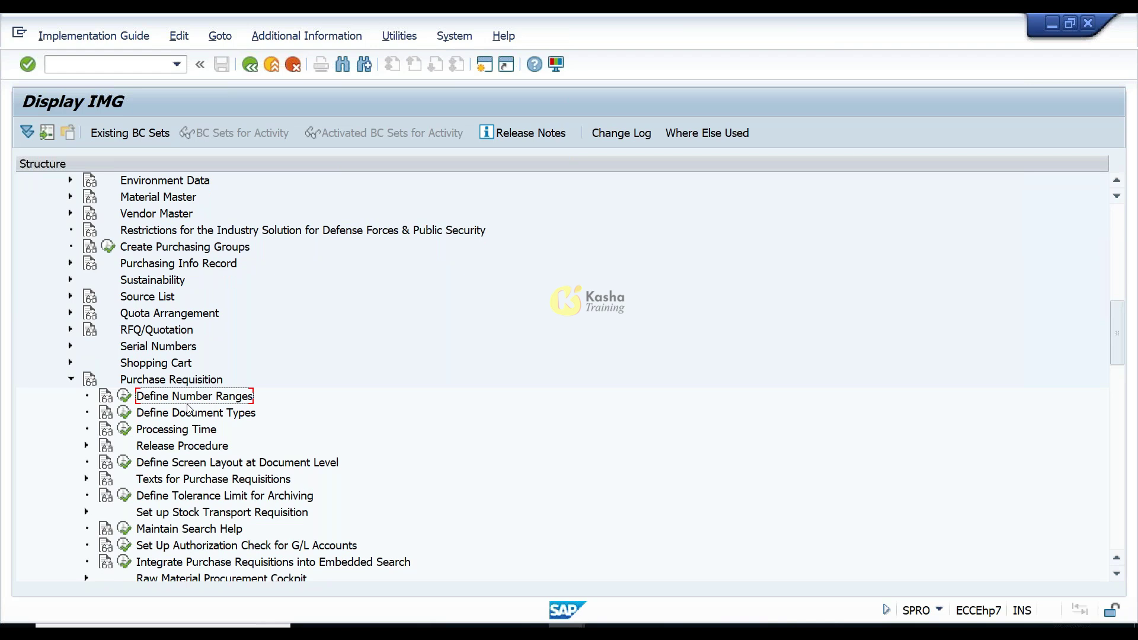
click(131, 397)
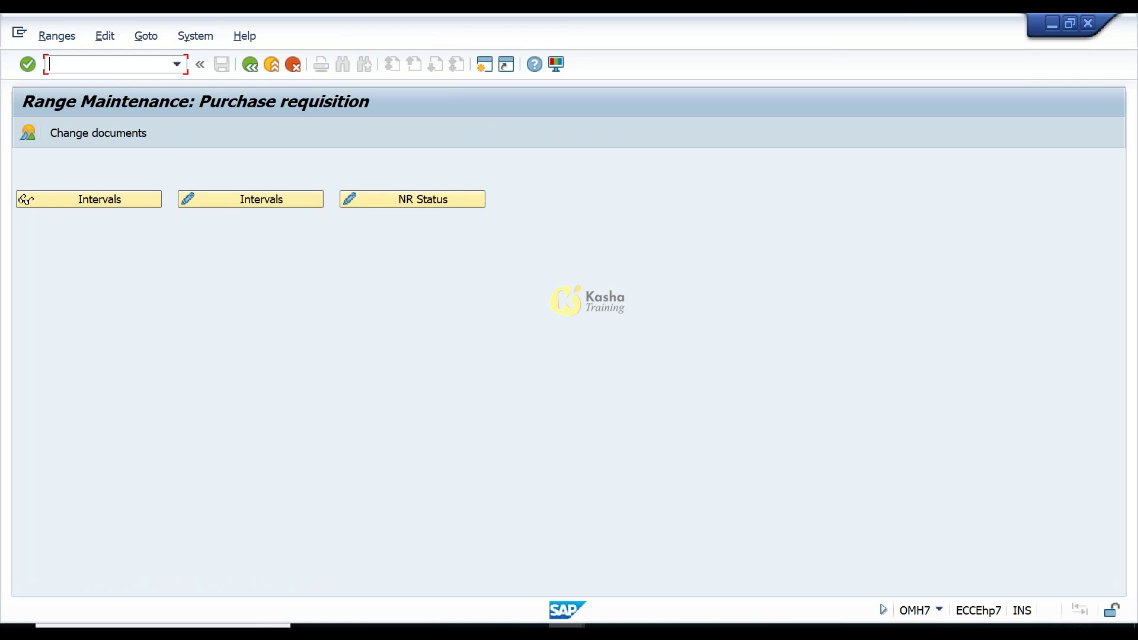
click(227, 202)
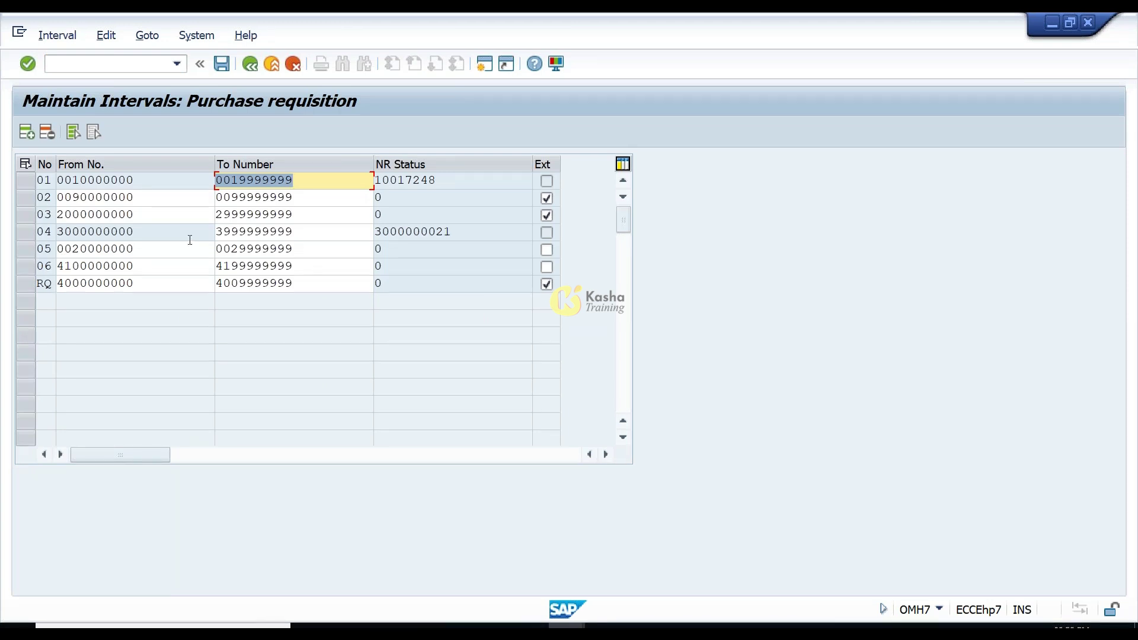
click(251, 64)
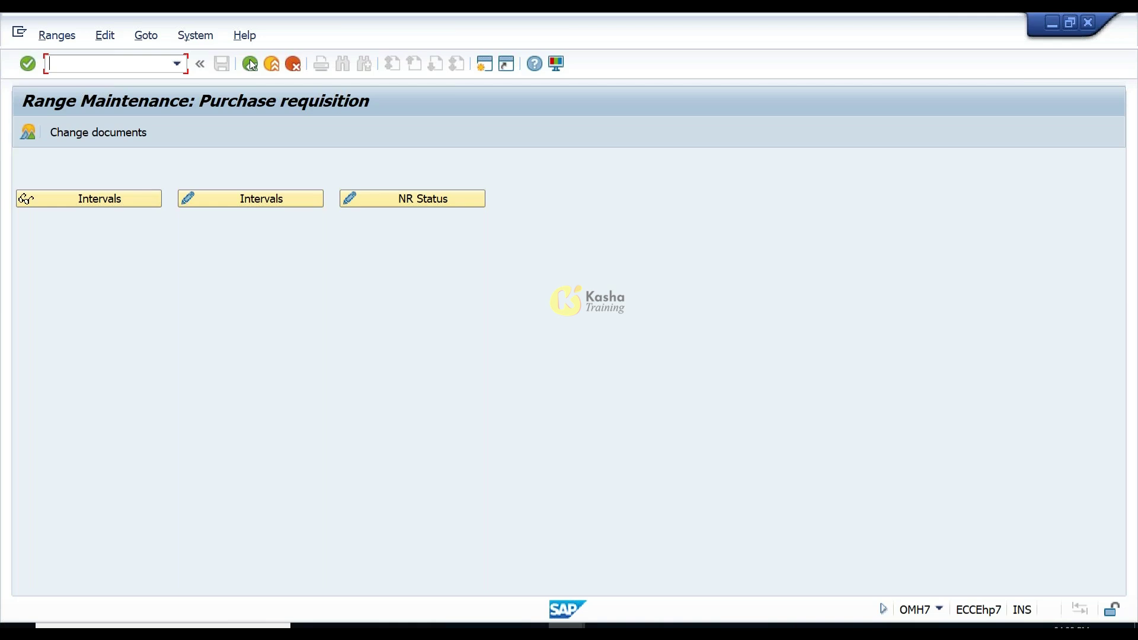
click(267, 197)
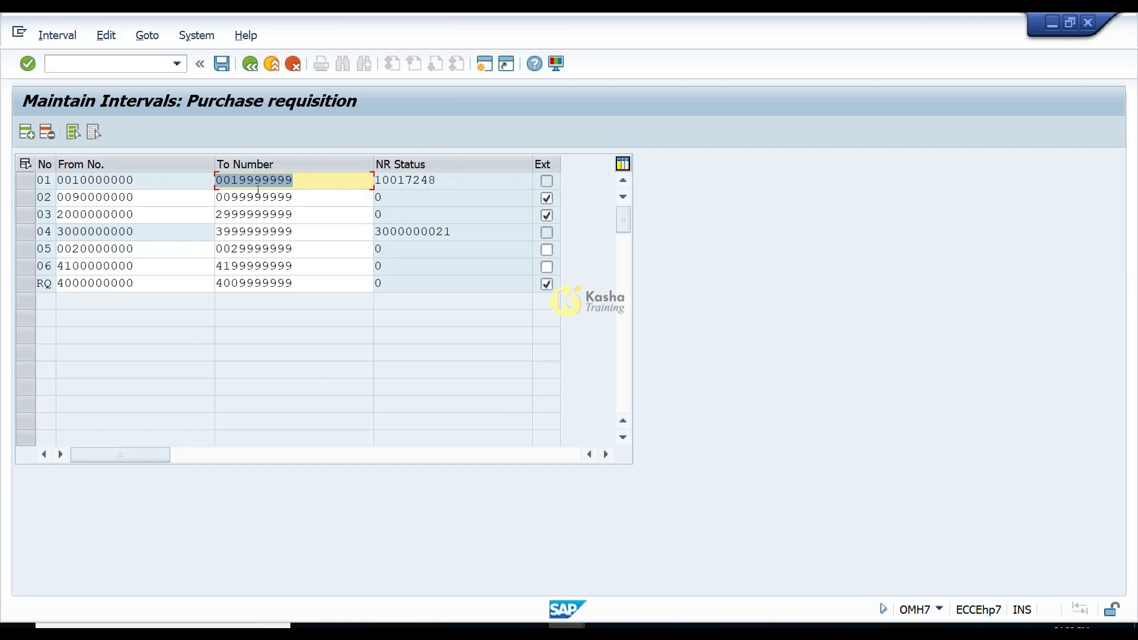
click(27, 133)
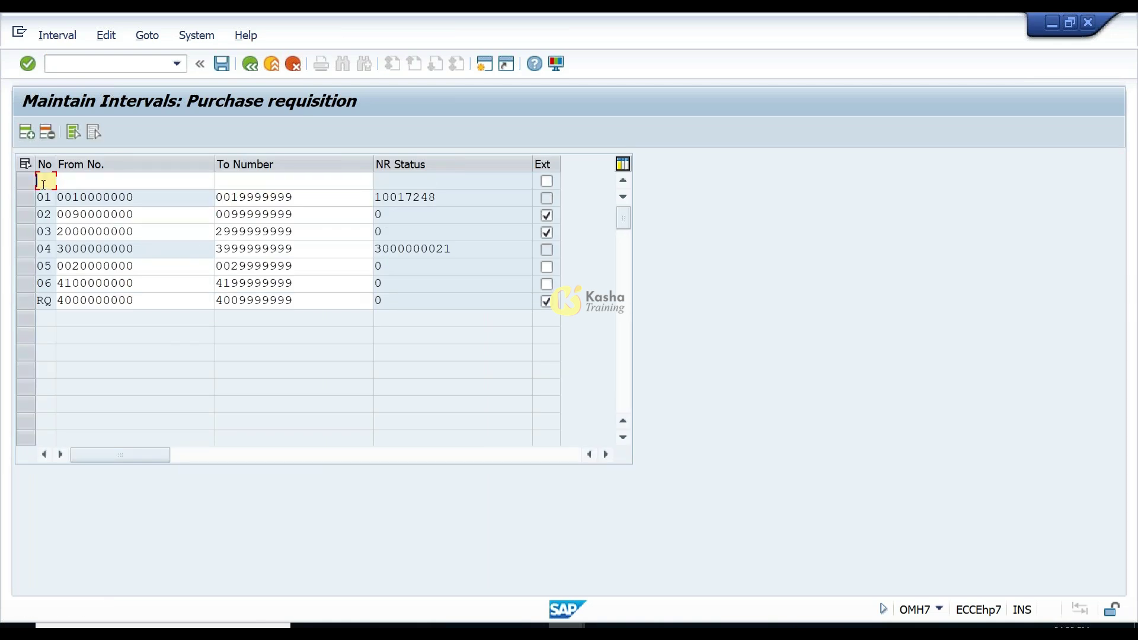
text(07)
key(Tab)
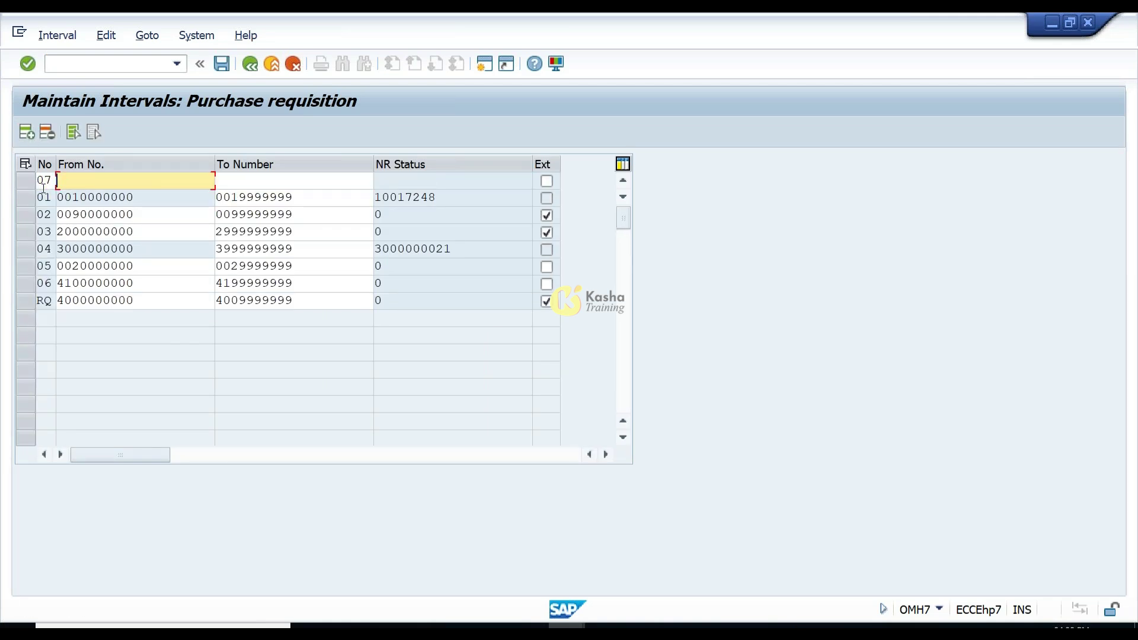
text(0070000)
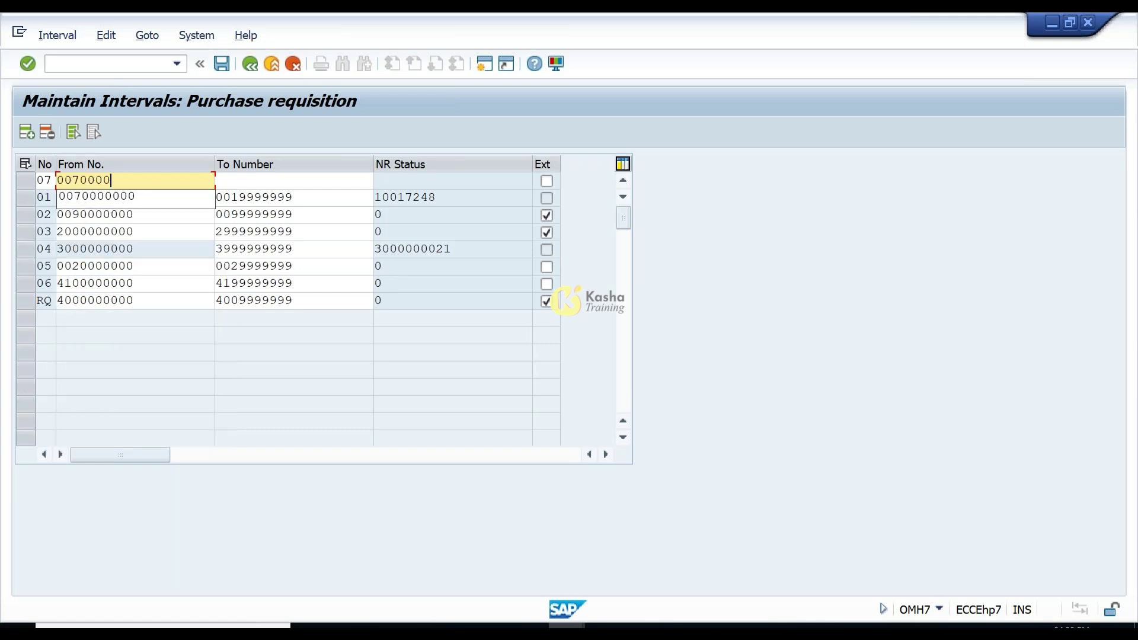
key(BackSpace)
key(BackSpace)
key(BackSpace)
key(BackSpace)
key(BackSpace)
text(00070000)
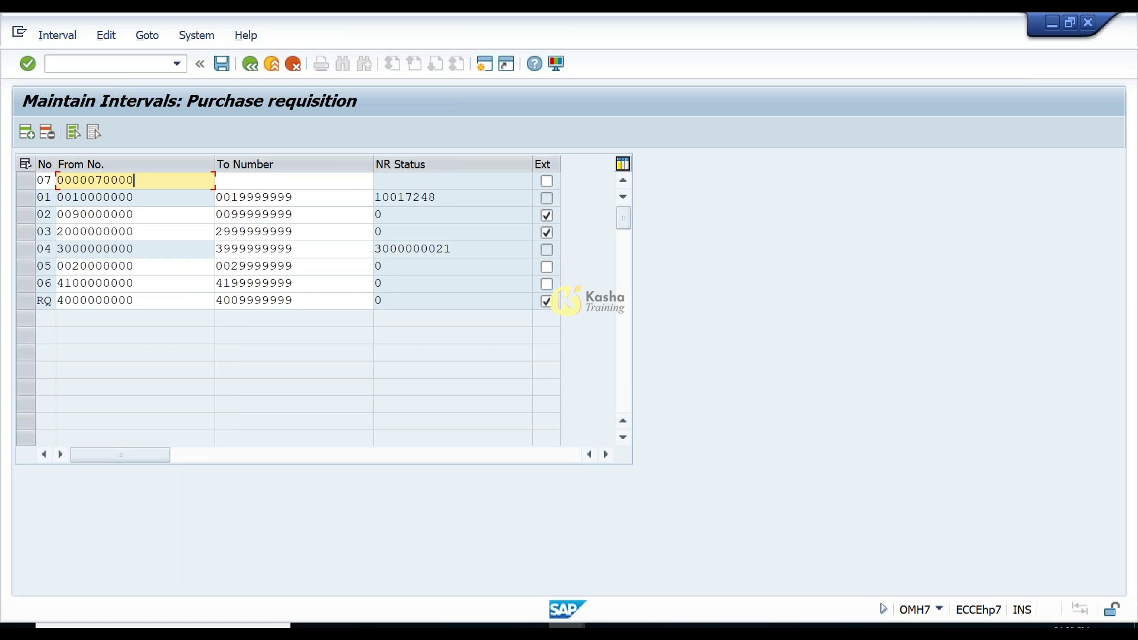
key(shift+Home)
key(ctrl+c)
key(Tab)
key(ctrl+v)
key(BackSpace)
key(BackSpace)
key(BackSpace)
key(BackSpace)
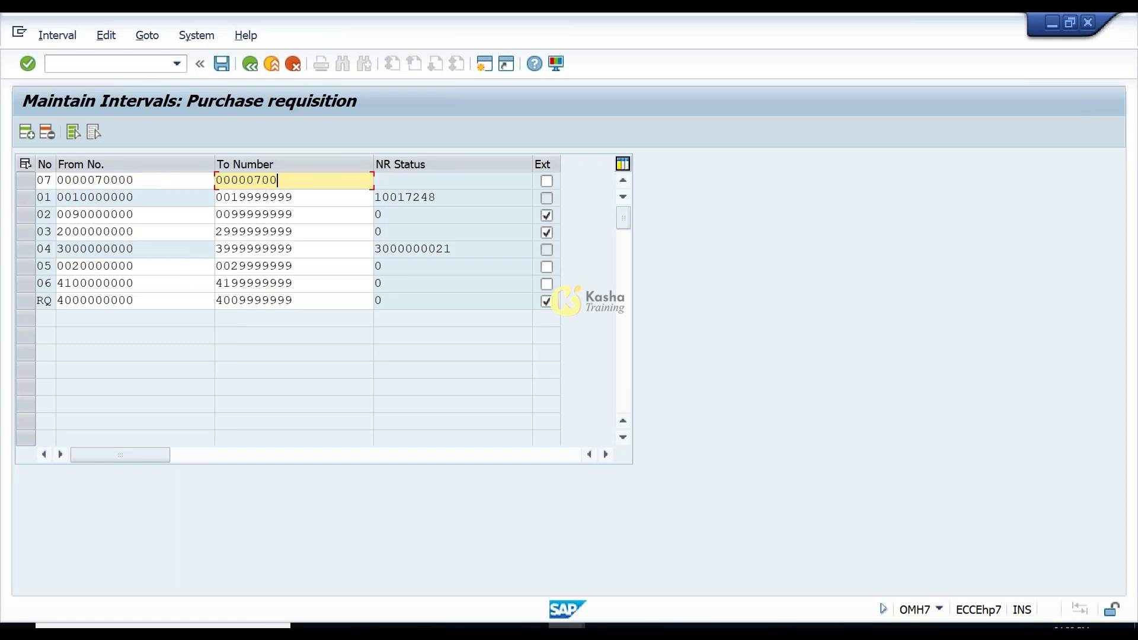
text(9999)
key(Return)
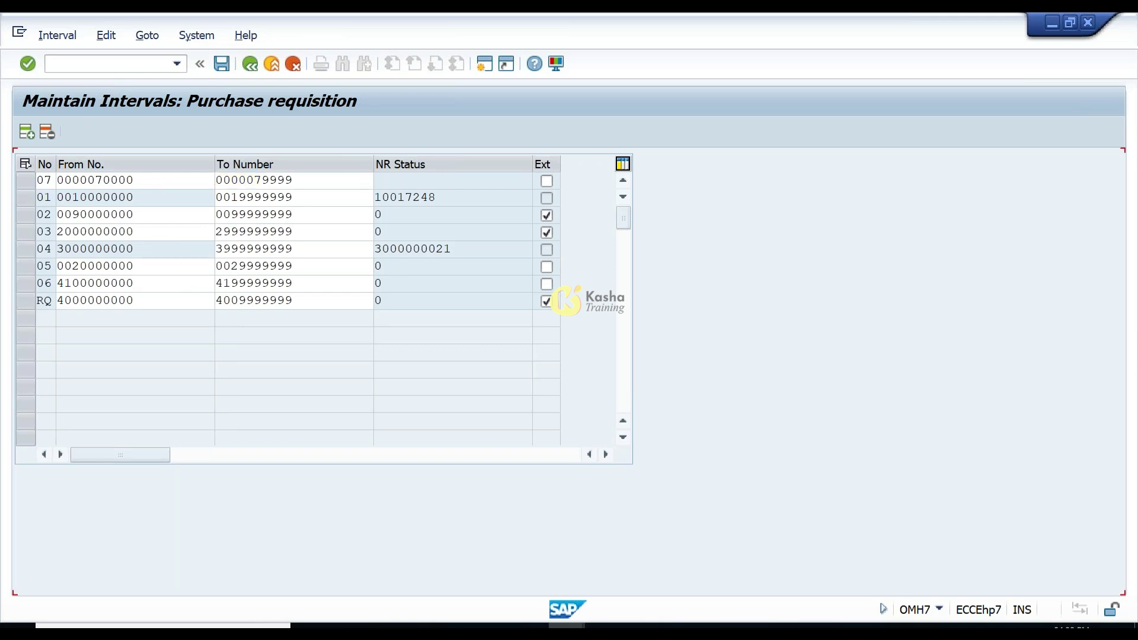
click(222, 66)
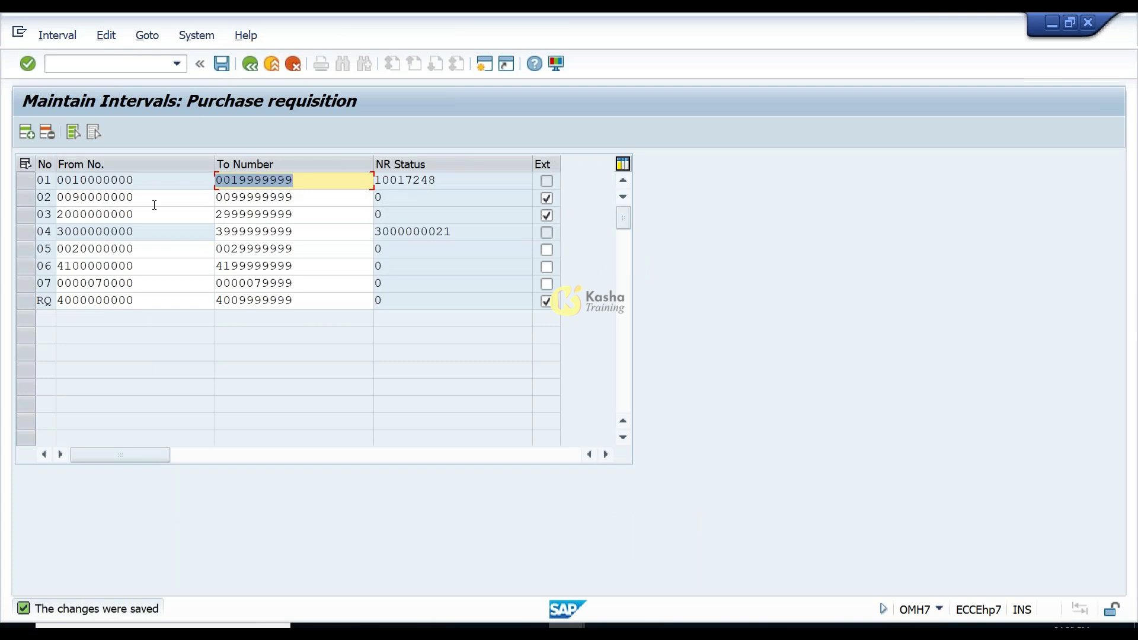
- Leave the number range maintenance and open Define Document Types for purchase requisitions
click(31, 282)
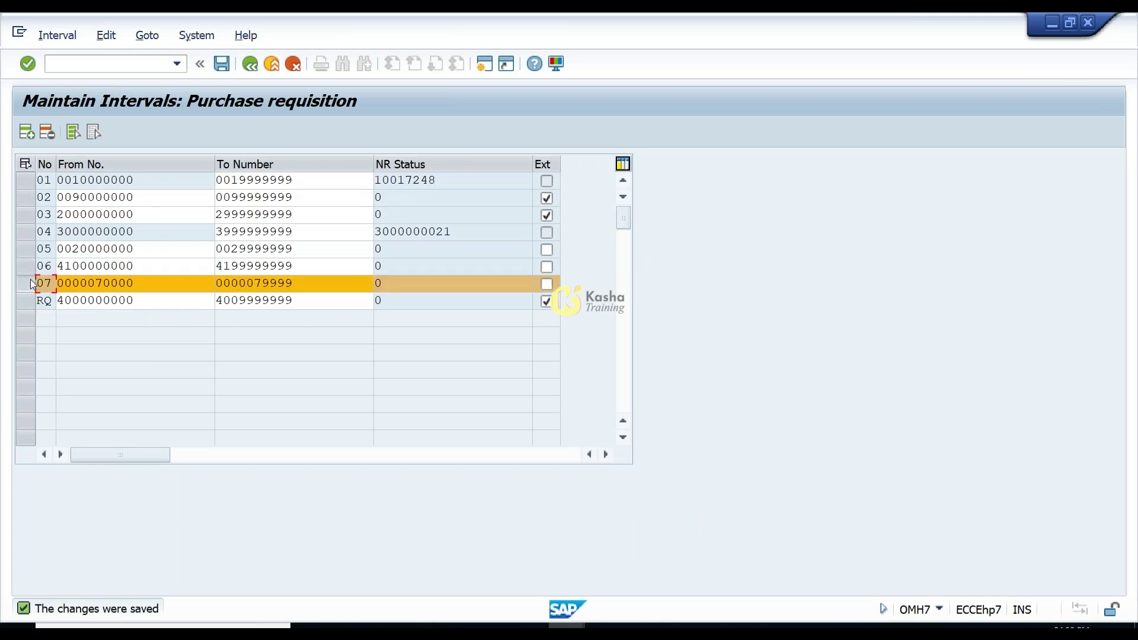
click(248, 66)
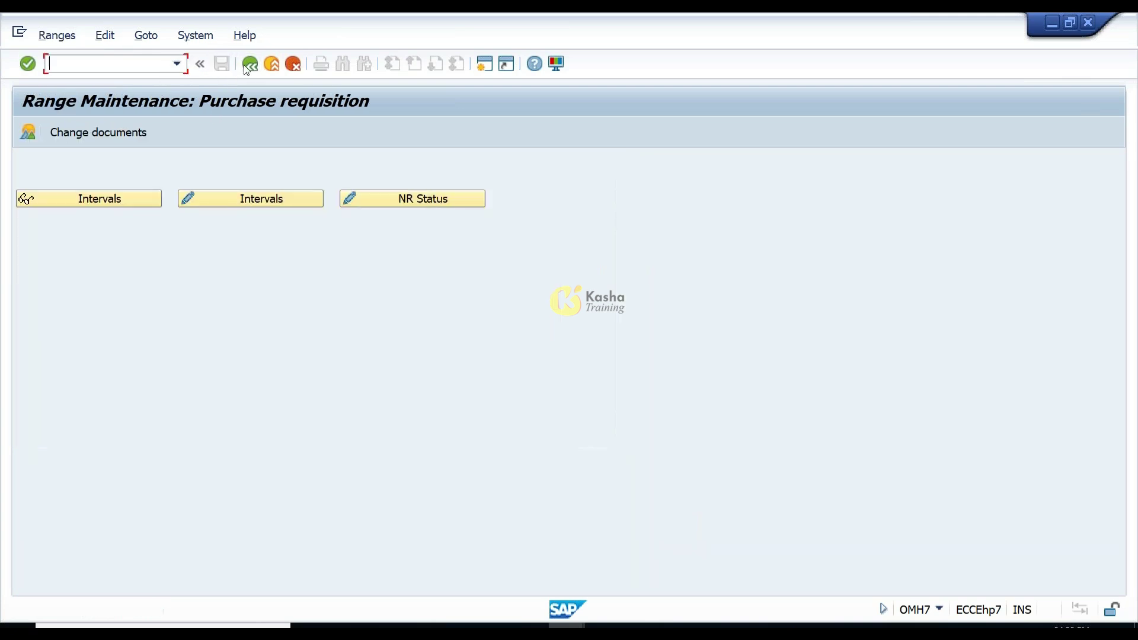
click(248, 67)
click(167, 414)
click(125, 412)
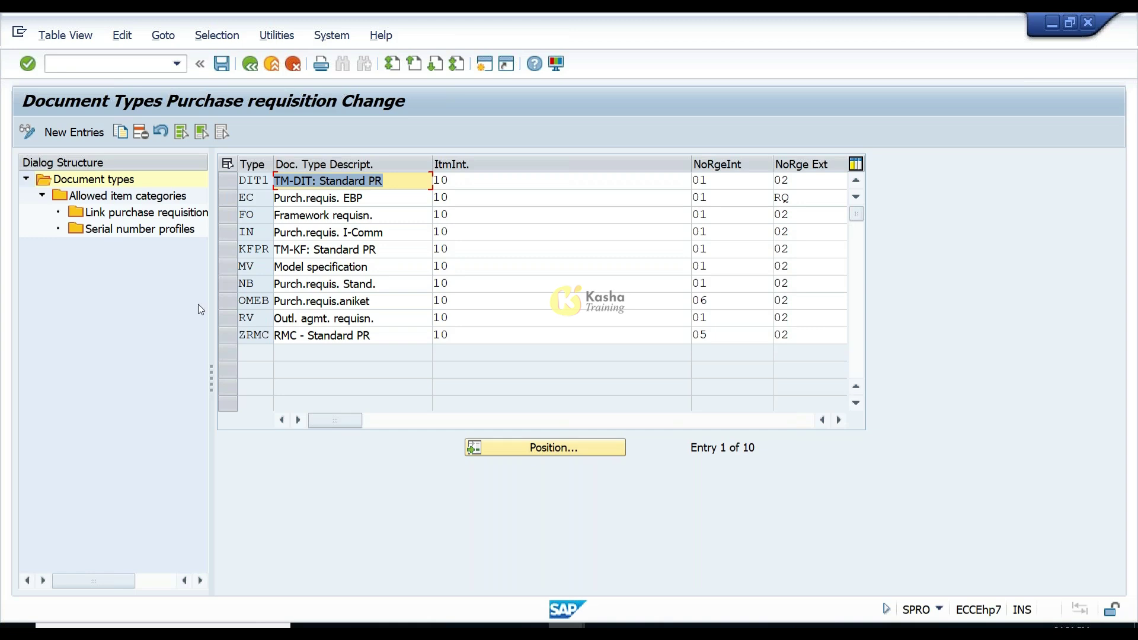
- Start a copy of the standard purchase requisition document type NB and set the copy's type to ZNB
click(233, 287)
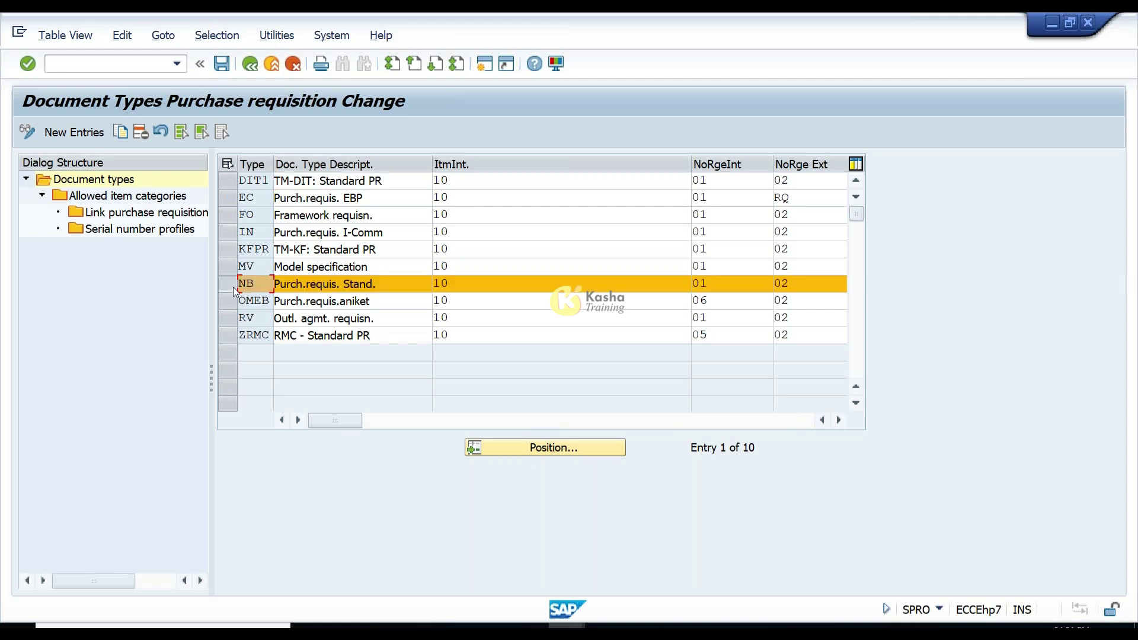
click(235, 216)
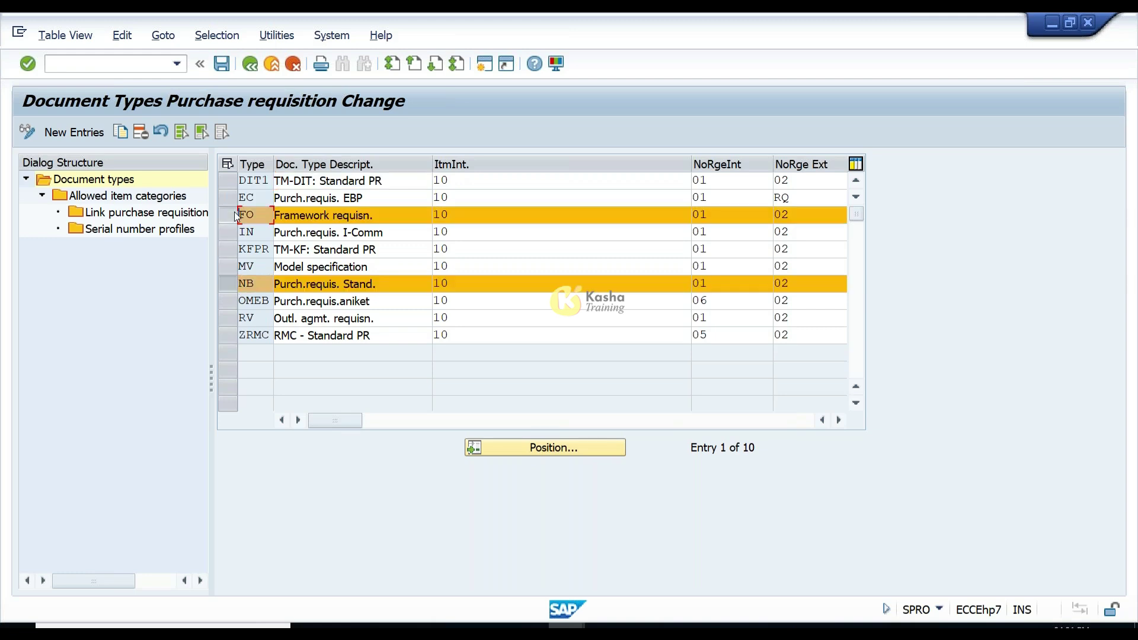
click(235, 216)
click(235, 216)
click(235, 216)
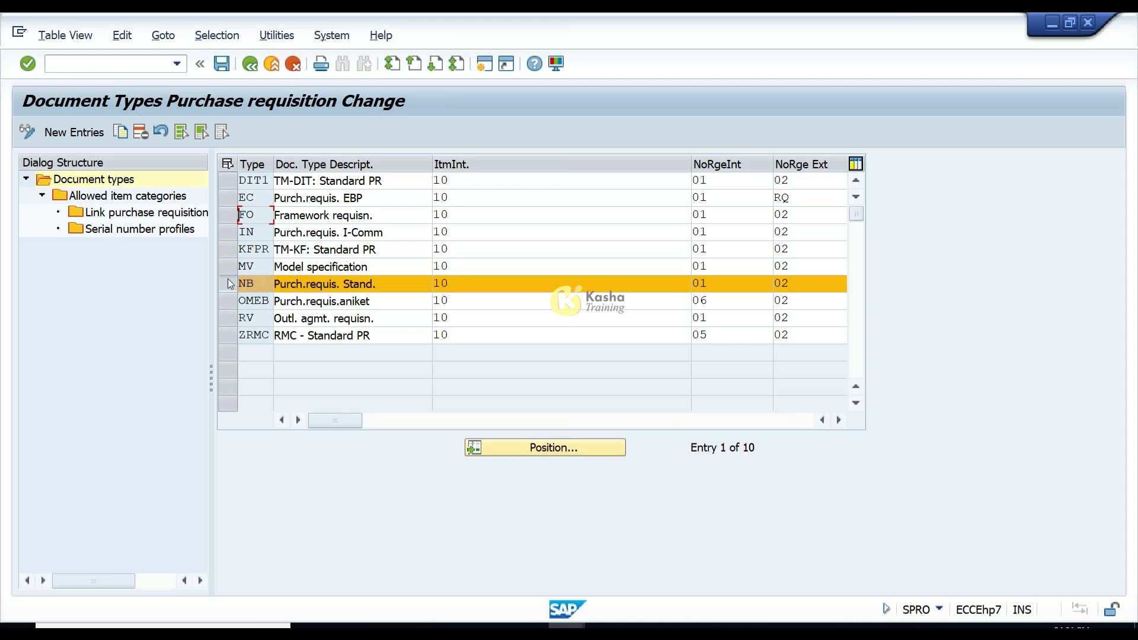
click(122, 136)
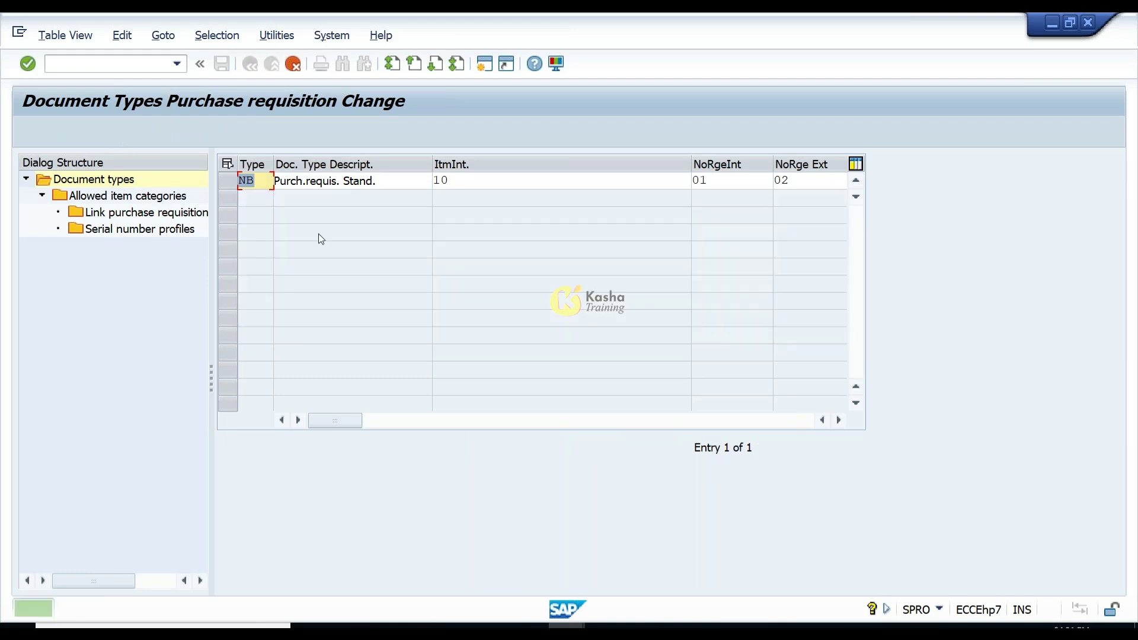
text(ZNB)
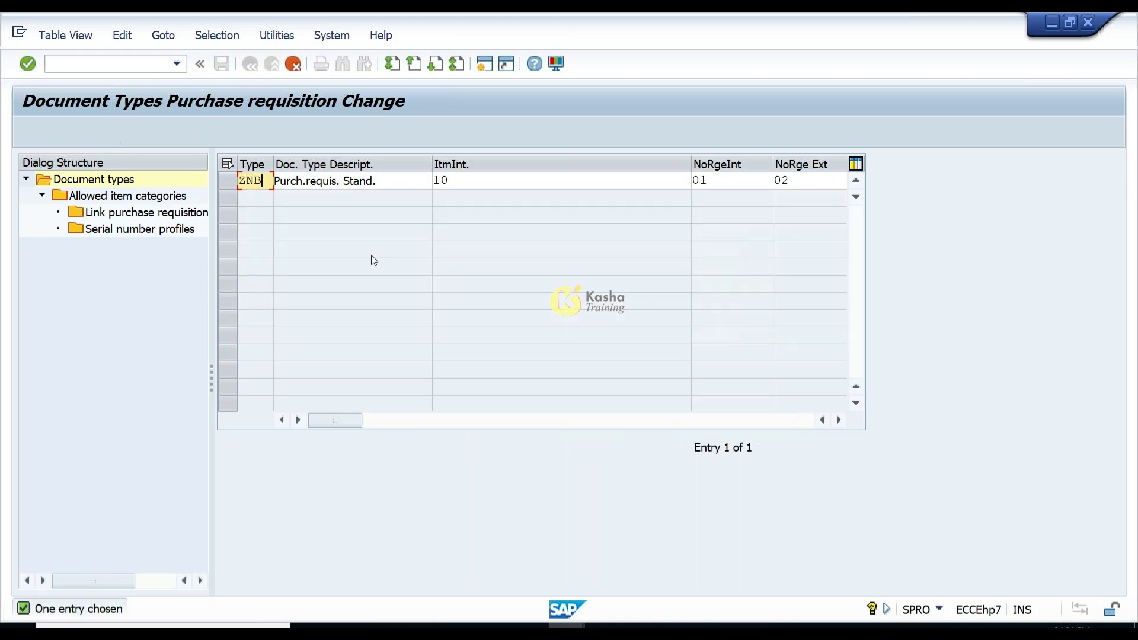
- Change the description of document type ZNB to "zPurch. Requisition"
click(394, 179)
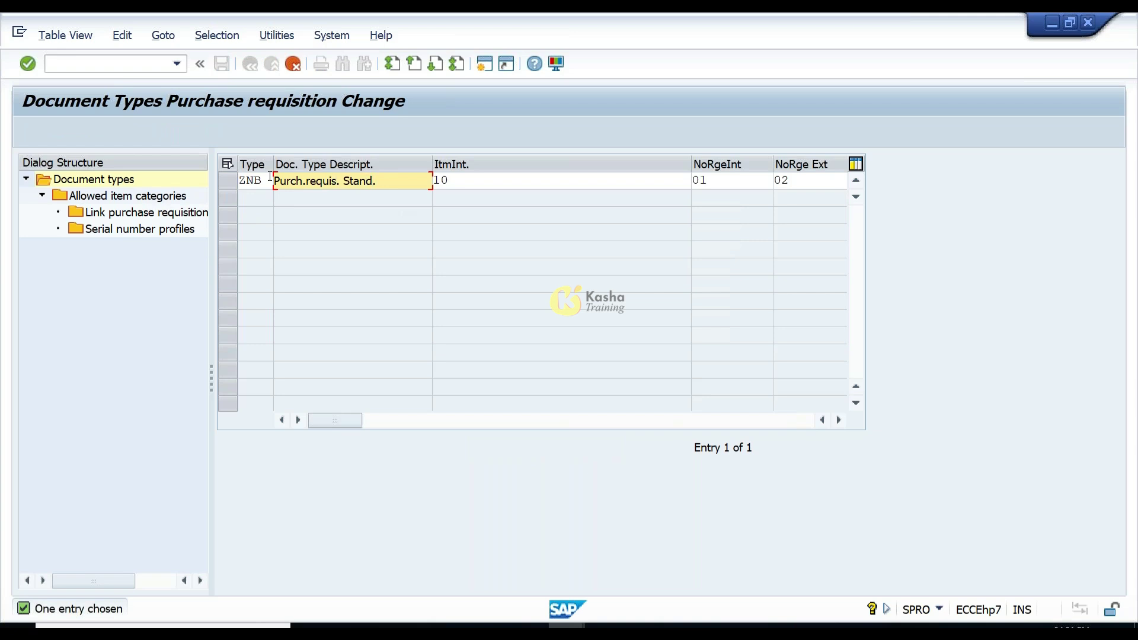
key(Insert)
text(z)
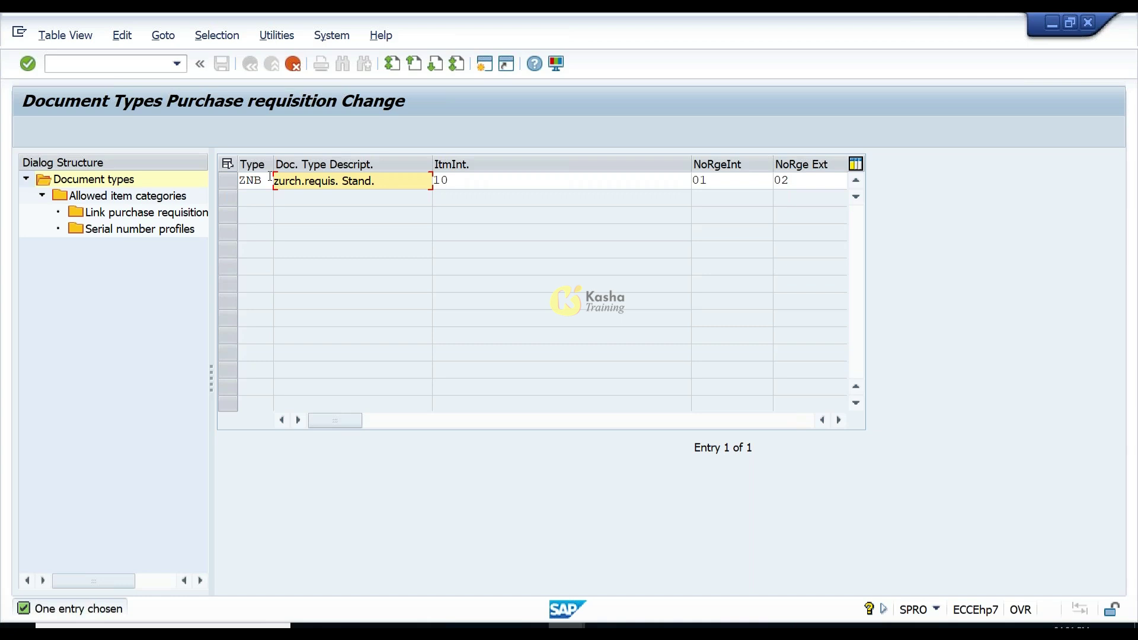
key(Insert)
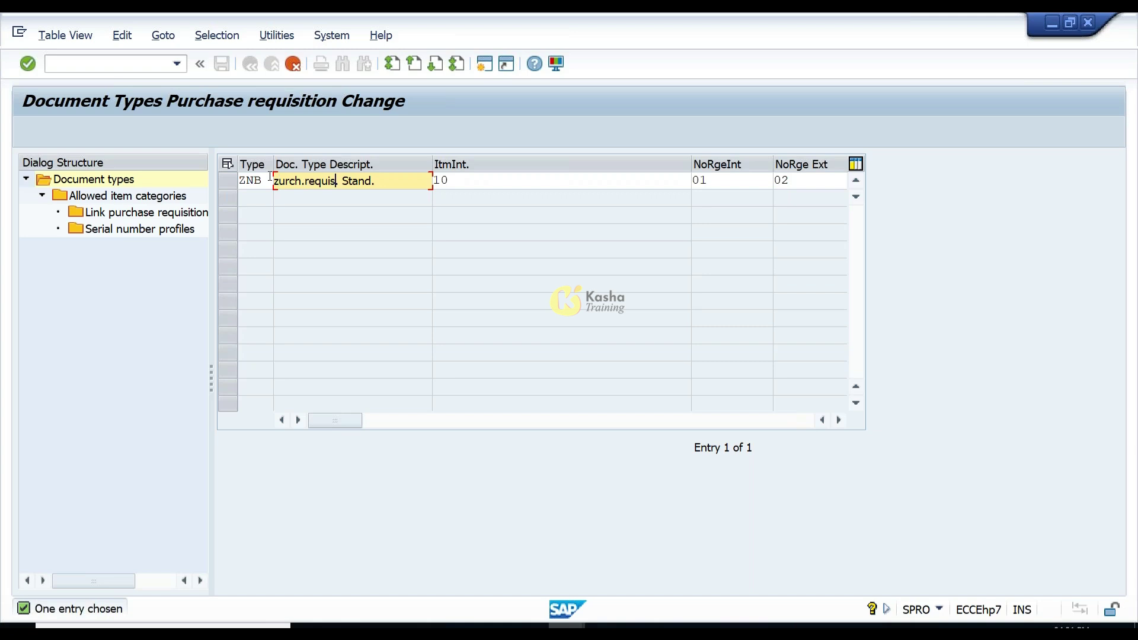
key(End)
key(BackSpace)
key(BackSpace)
key(BackSpace)
key(BackSpace)
key(BackSpace)
key(BackSpace)
key(BackSpace)
key(BackSpace)
key(BackSpace)
key(BackSpace)
key(BackSpace)
key(BackSpace)
key(BackSpace)
key(BackSpace)
key(BackSpace)
key(BackSpace)
key(BackSpace)
key(BackSpace)
key(BackSpace)
text(Purchas)
key(BackSpace)
key(BackSpace)
text(. Requ)
key(BackSpace)
text(.)
key(BackSpace)
key(BackSpace)
key(BackSpace)
text(quisition)
- Assign internal number range 07 to document type ZNB from the list of available ranges
click(841, 419)
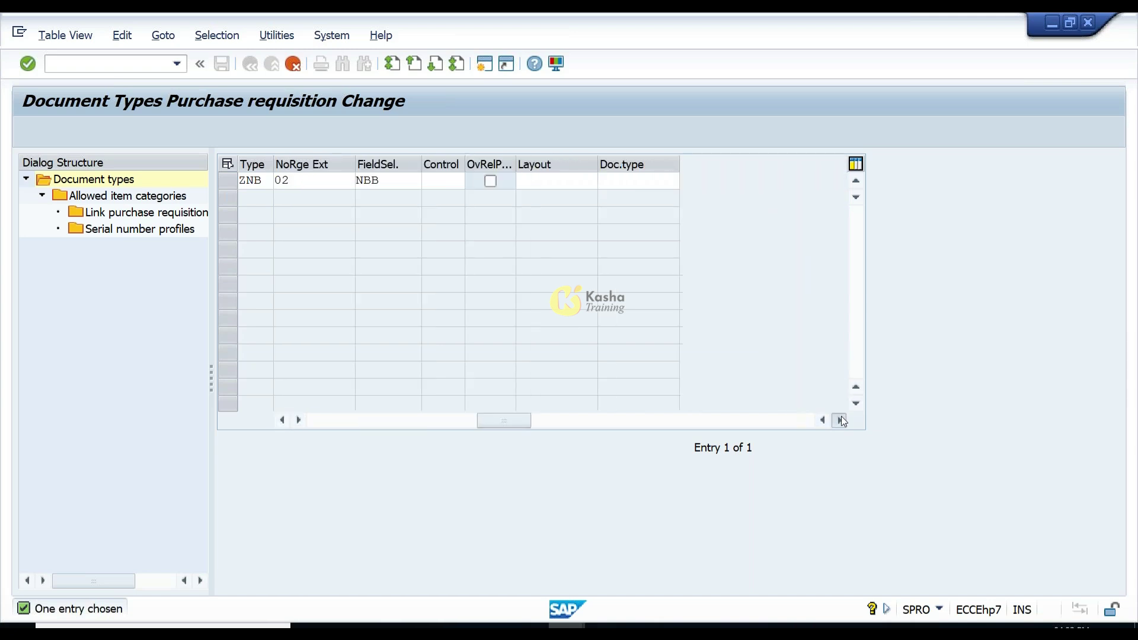
click(282, 420)
click(281, 419)
click(281, 420)
click(282, 419)
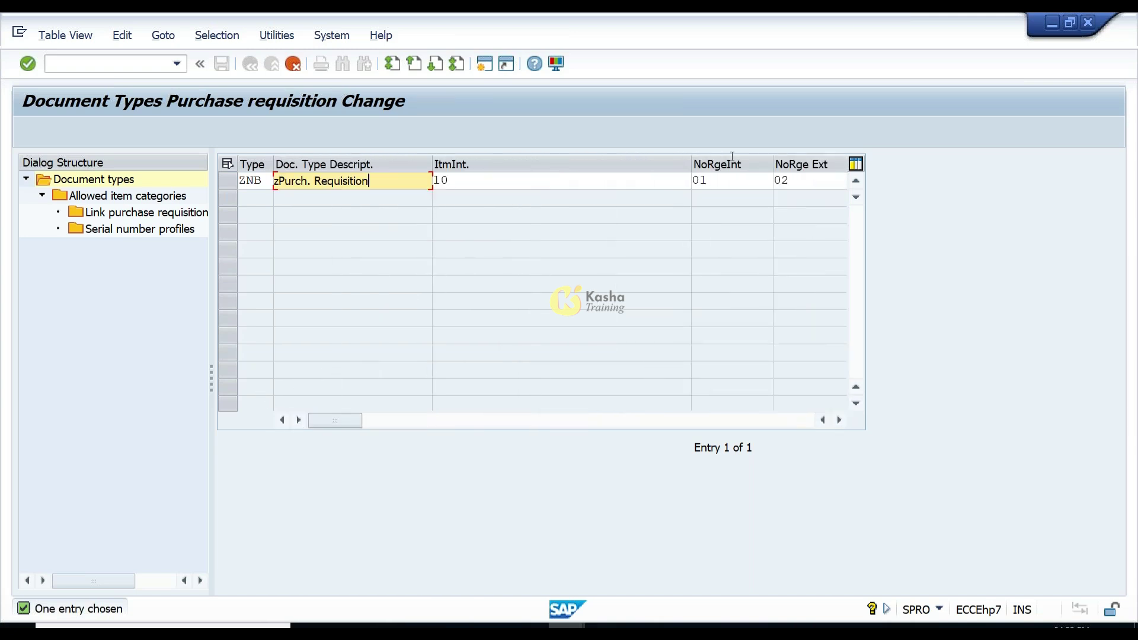
click(728, 182)
click(782, 182)
key(F4)
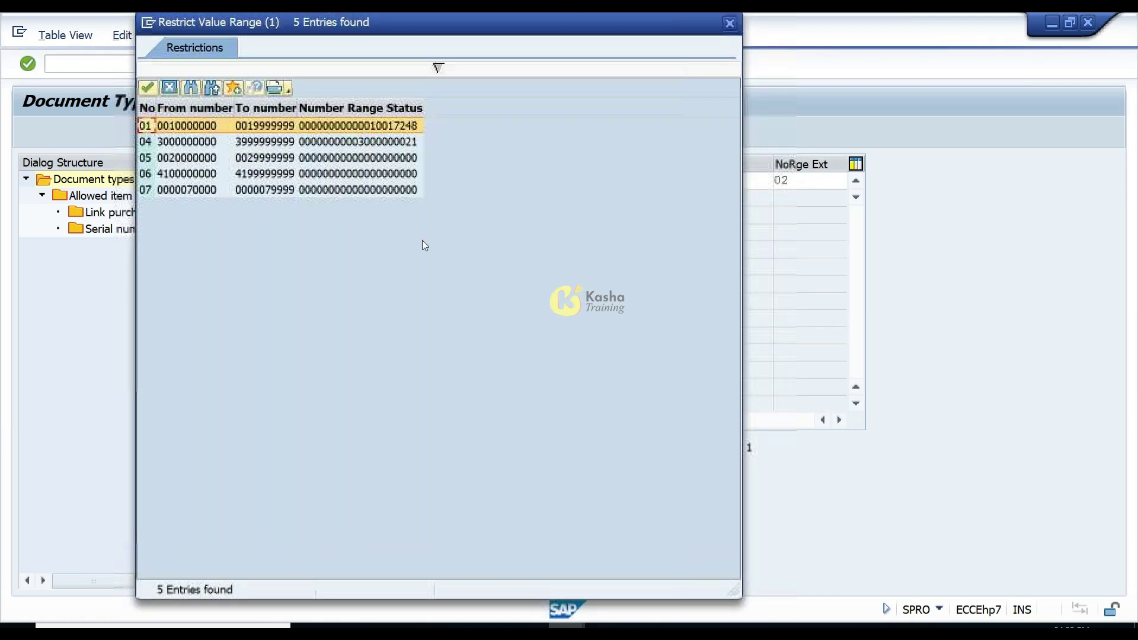
click(204, 191)
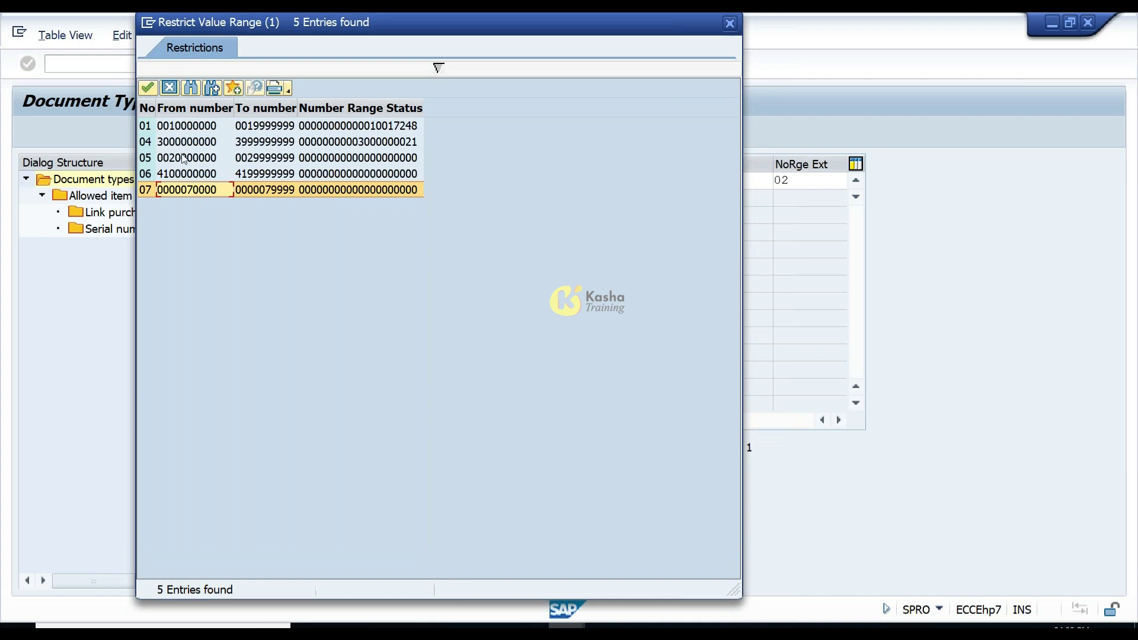
click(148, 87)
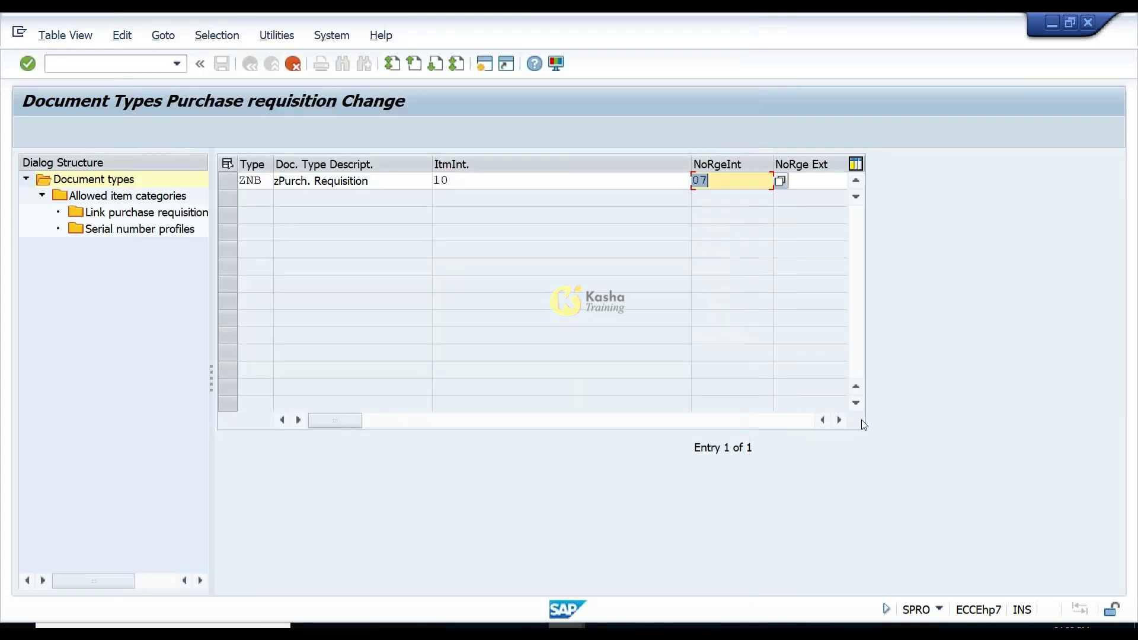
- Set the external number range of document type ZNB to 02
click(836, 419)
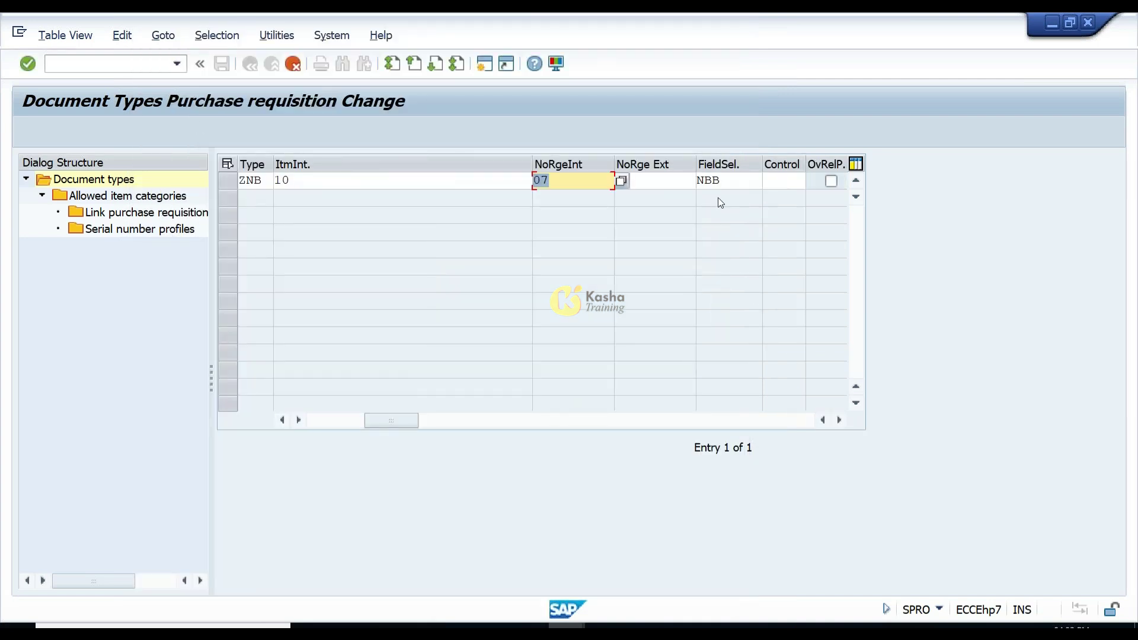
key(Tab)
text(02)
key(Tab)
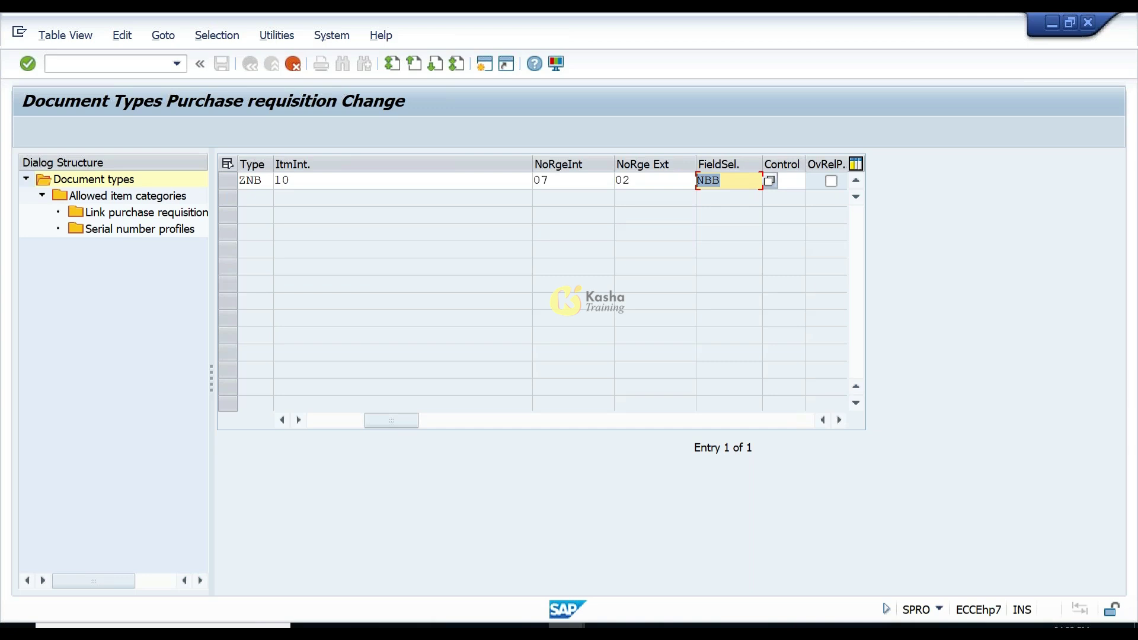
- Confirm the copy to document type ZNB, including all dependent entries
click(743, 177)
key(Return)
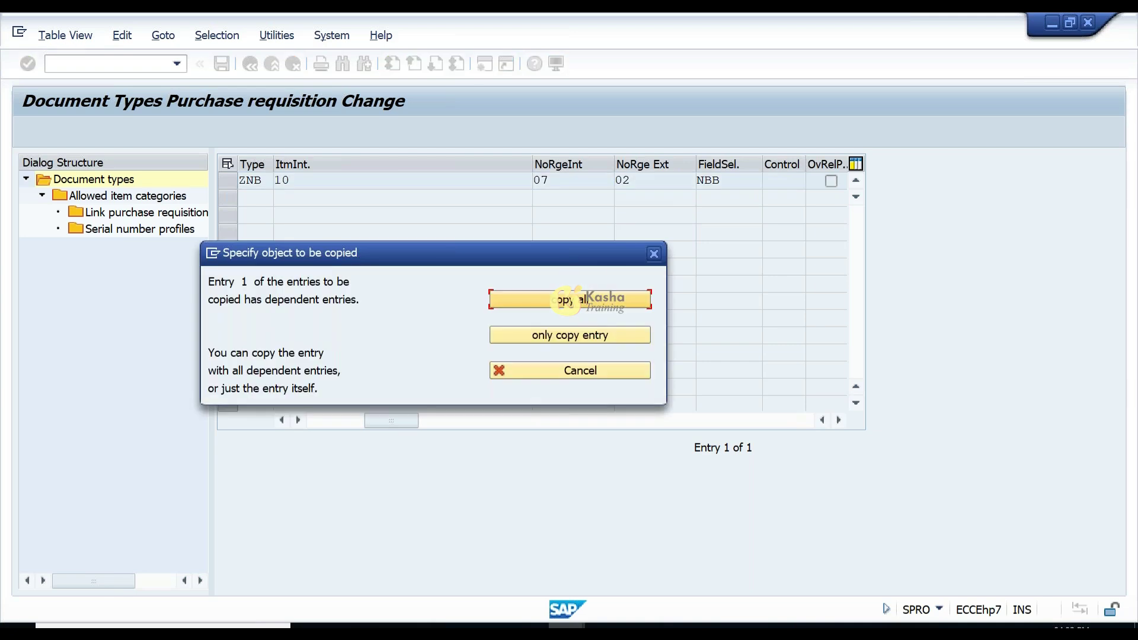
click(561, 301)
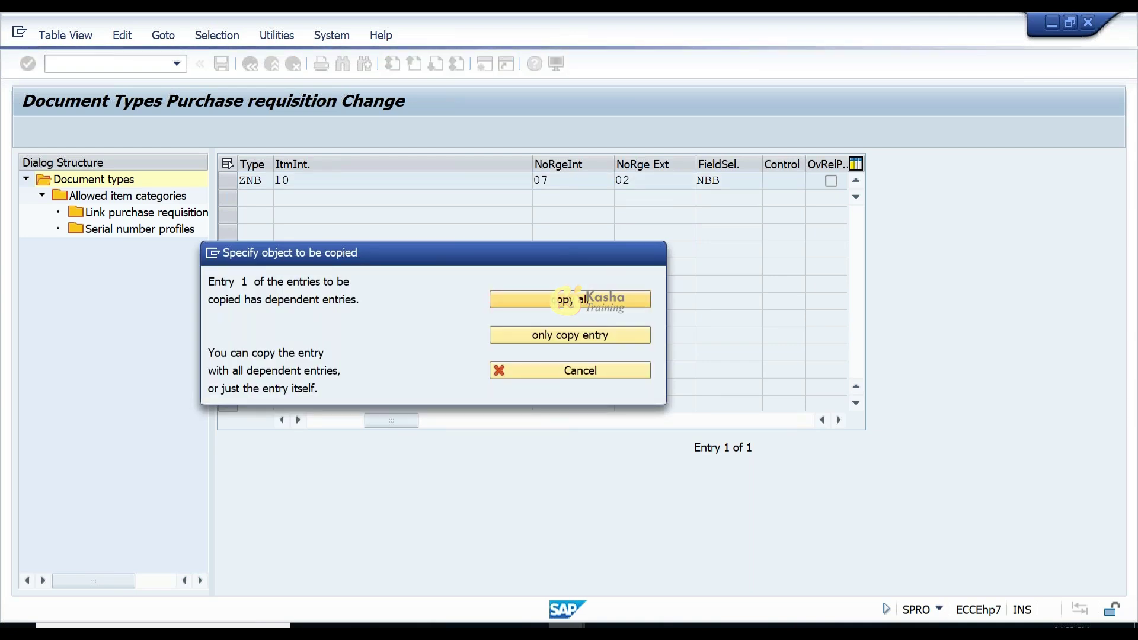
click(525, 513)
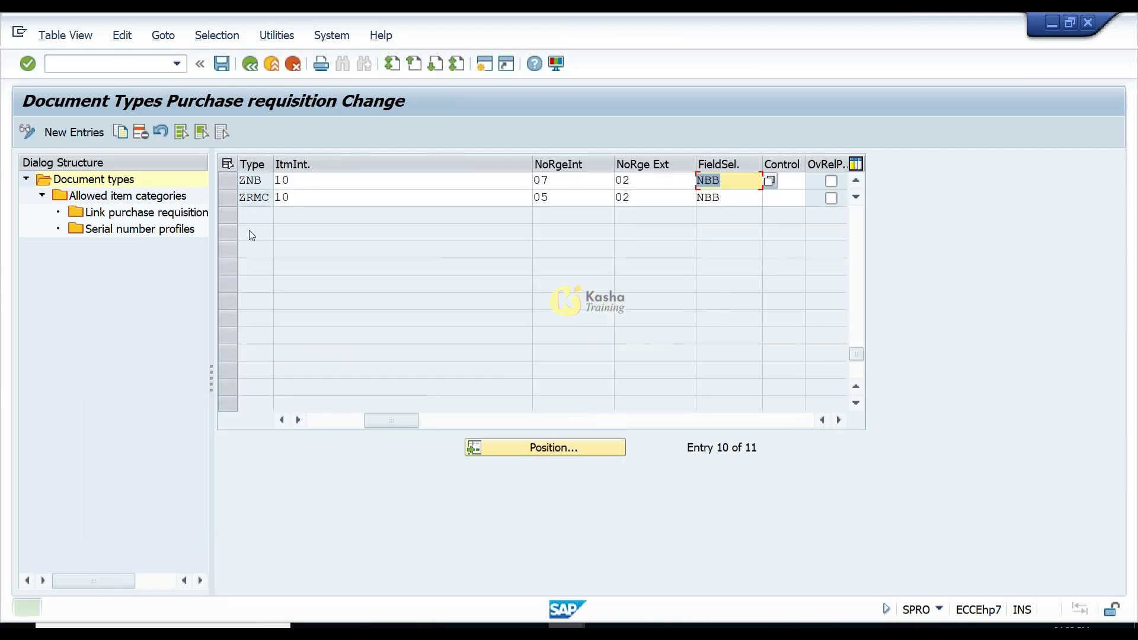
- Save the new document type ZNB and return to the purchase requisition activities in the IMG structure
click(223, 64)
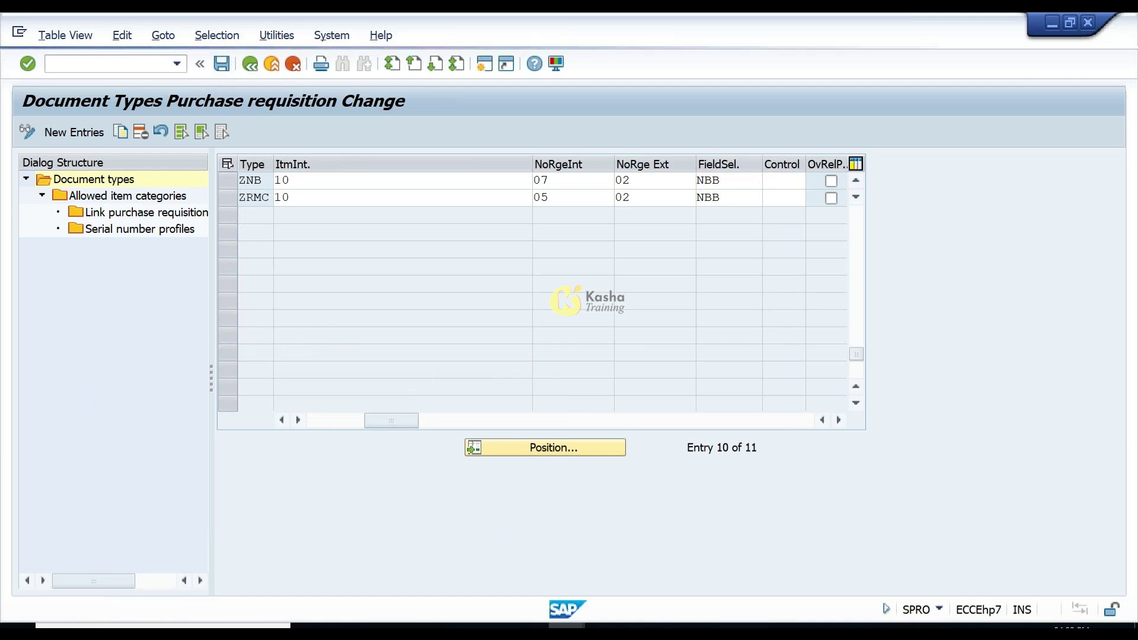
key(Return)
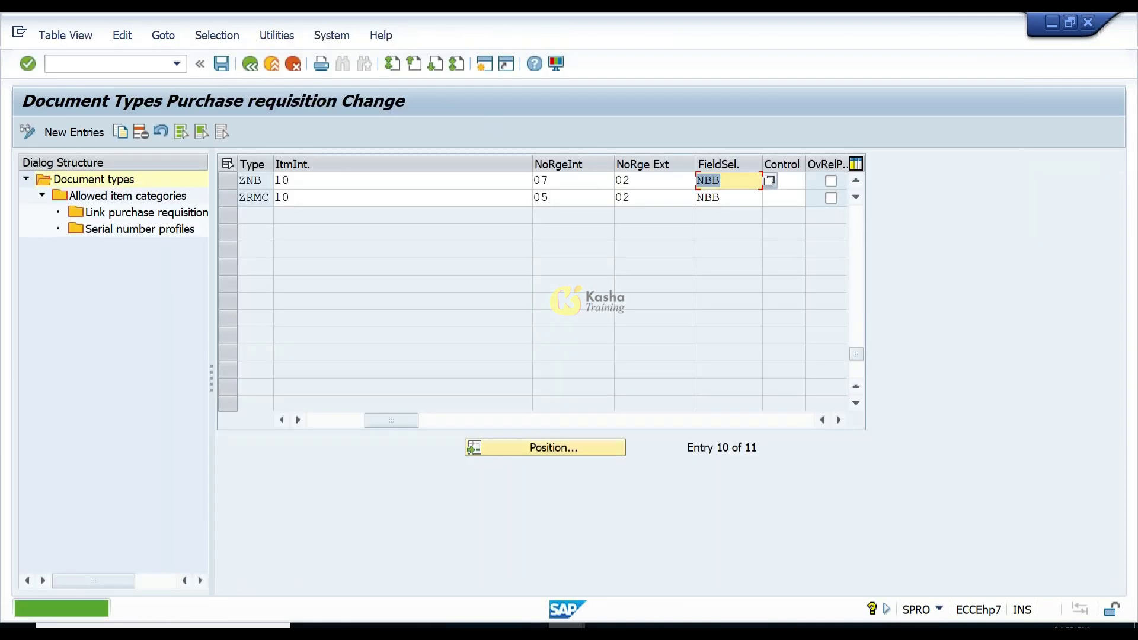
click(249, 63)
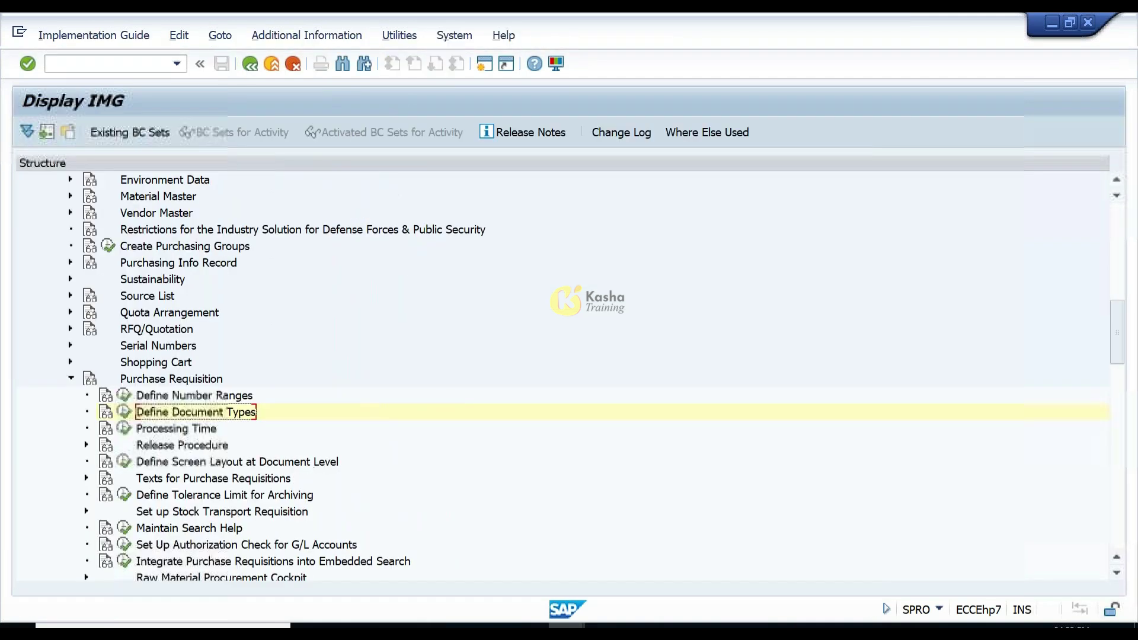
click(167, 401)
click(169, 413)
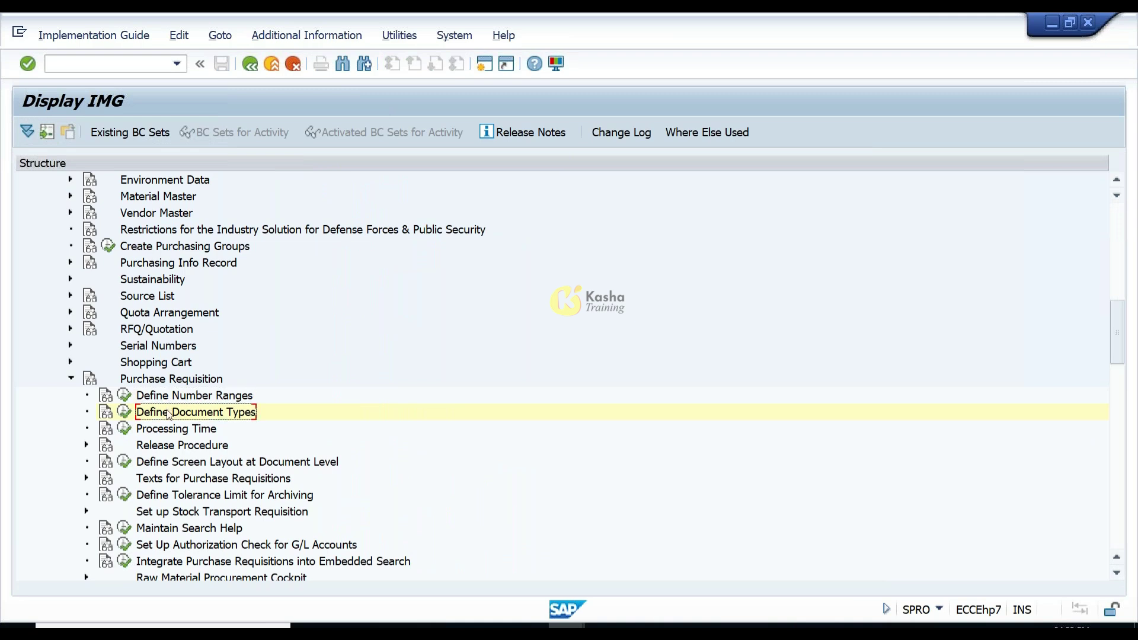